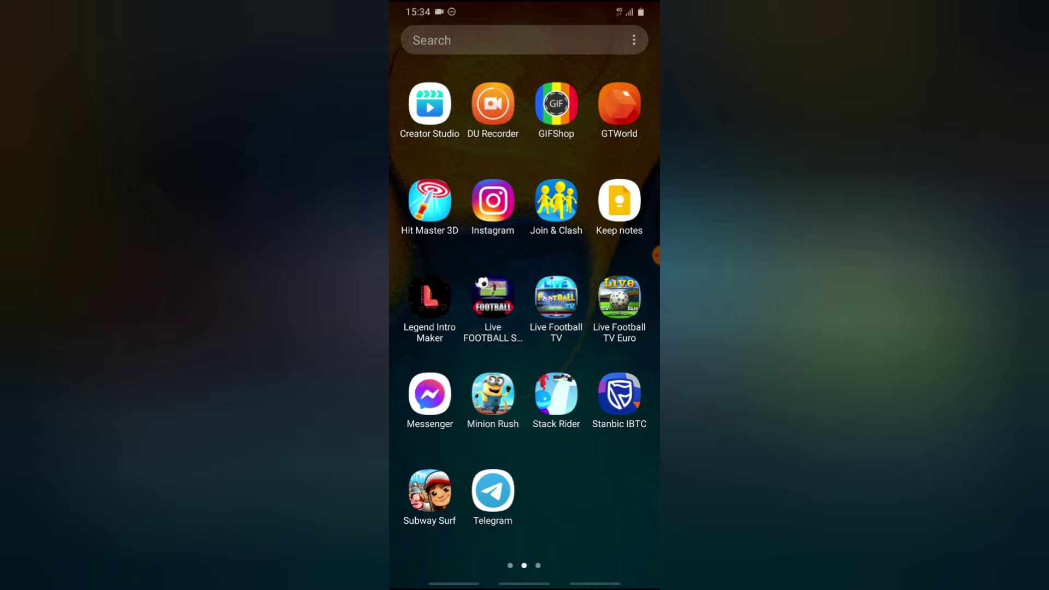
Step: Reopen the YouTube results on switching Messenger accounts from Recents, then go Home
click(454, 581)
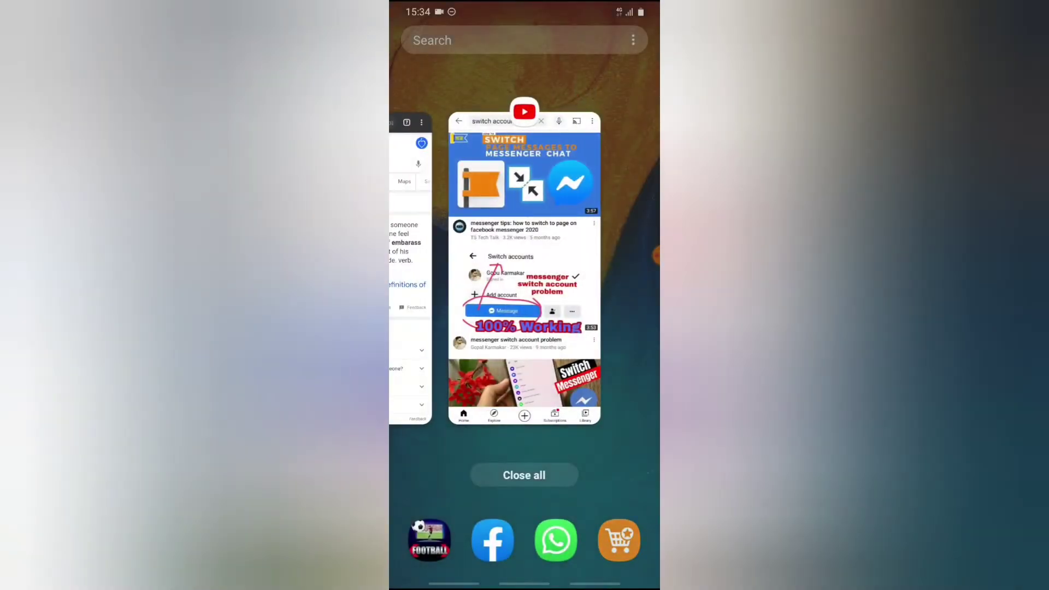
click(517, 270)
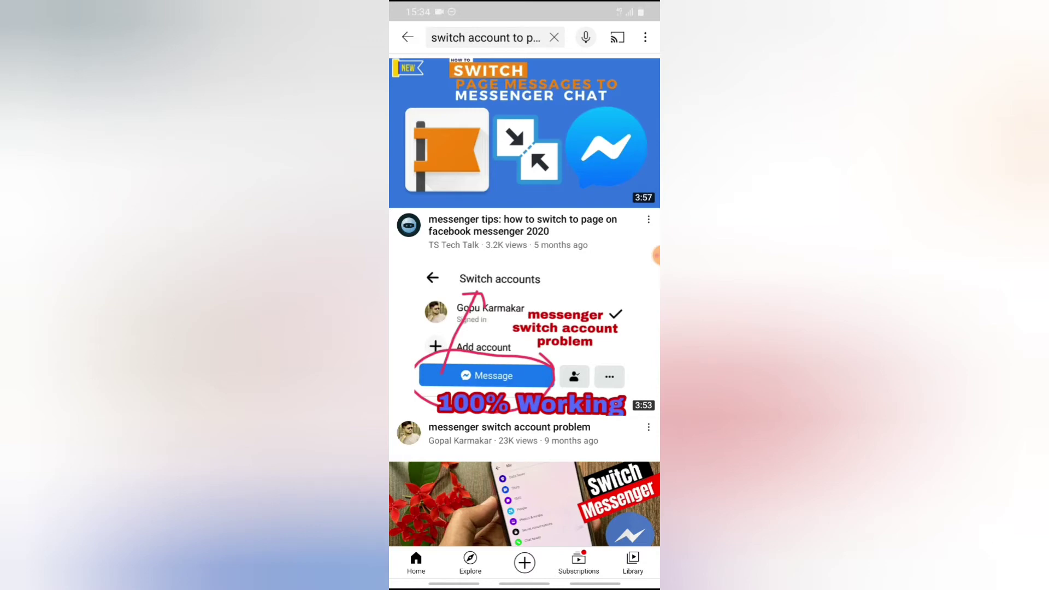
key(Home)
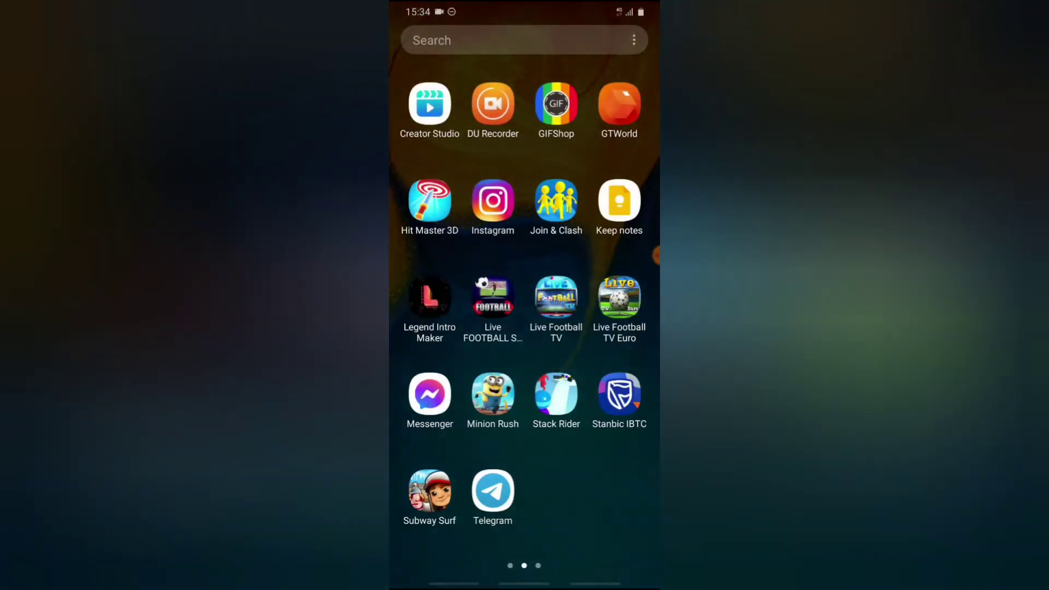
Step: Flip through the app drawer pages to reach the Messenger icon
mouse_move(442, 295)
mouse_down()
mouse_move(607, 296)
mouse_move(444, 296)
mouse_up()
mouse_move(606, 295)
mouse_down()
mouse_move(443, 296)
mouse_move(606, 295)
mouse_up()
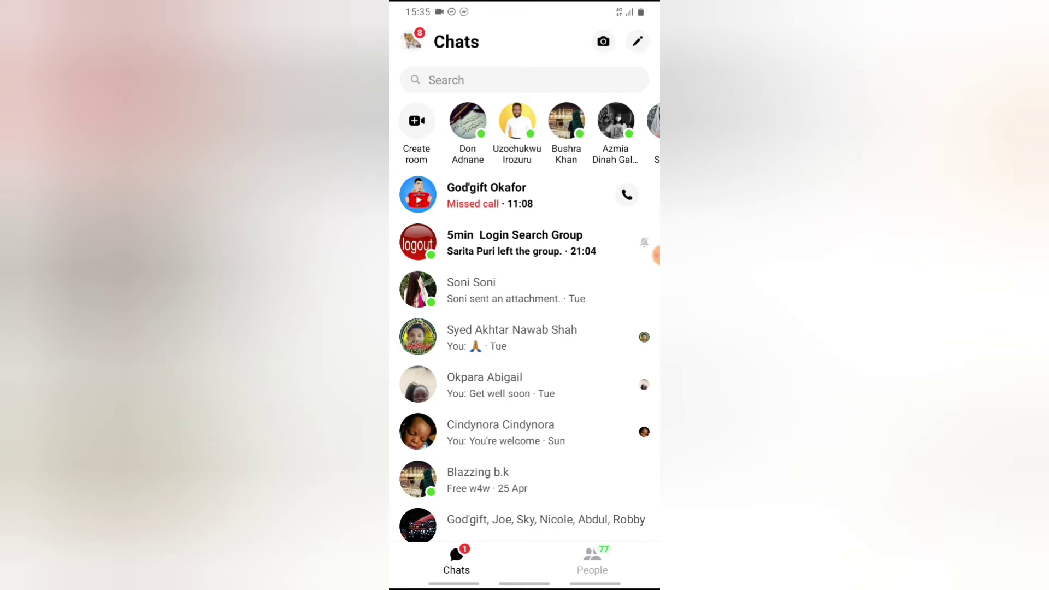
Step: From the profile avatar's Me screen, open Switch account listing Trust Stanly and its Pages
click(414, 41)
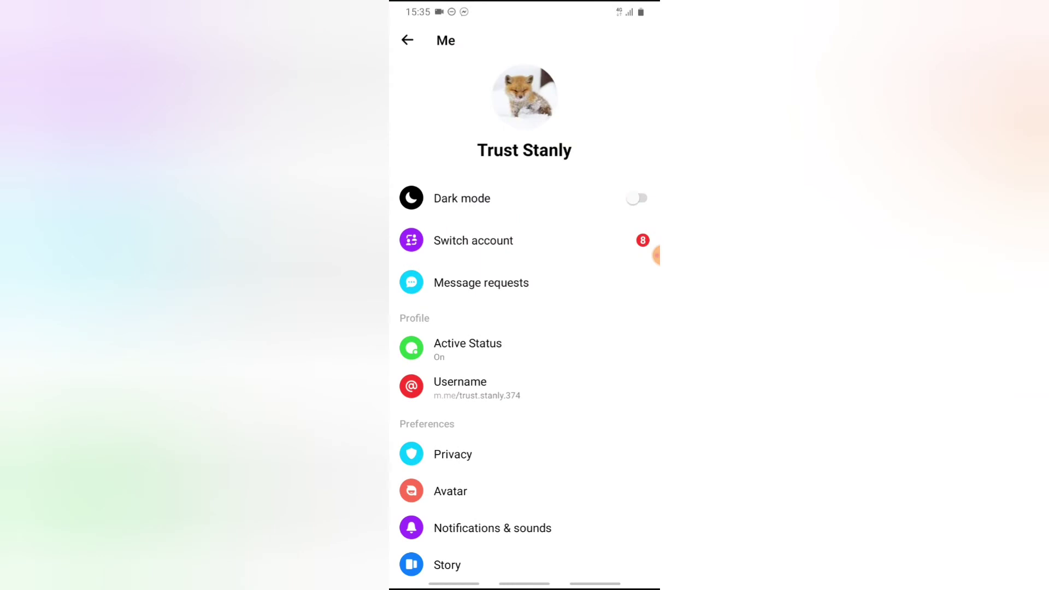
click(484, 240)
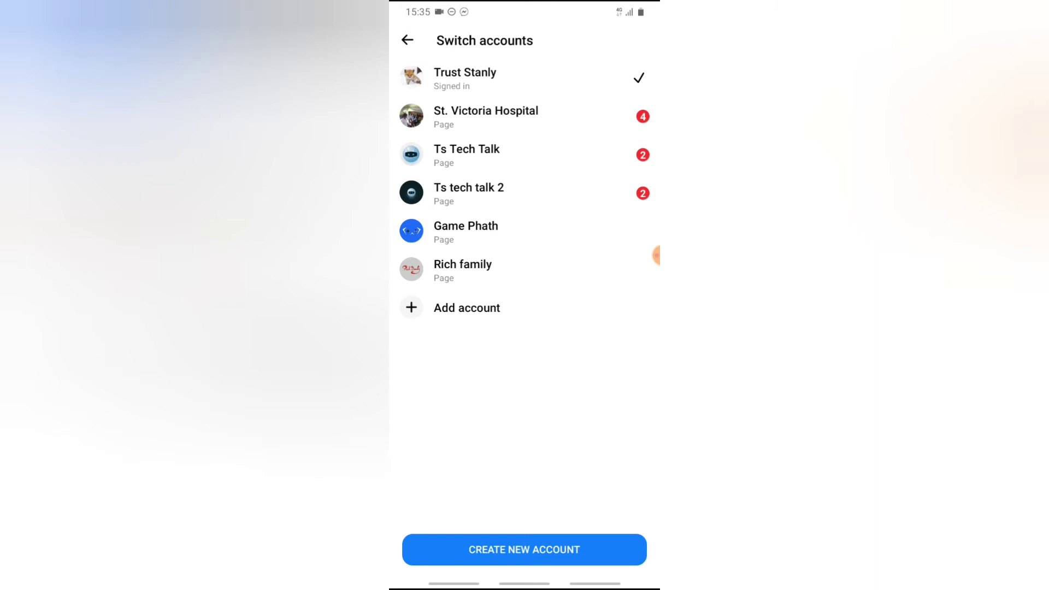
Step: Back out of Messenger to the home screen and page through the app drawer to Messenger Lite
click(408, 40)
click(407, 40)
click(525, 579)
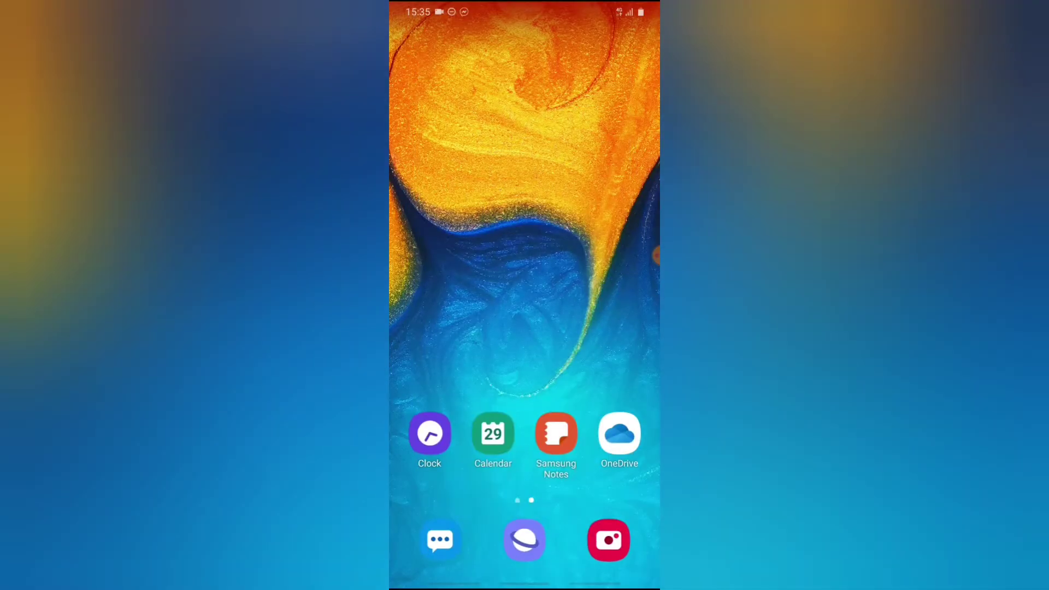
drag(525, 410, 525, 205)
drag(624, 246, 426, 246)
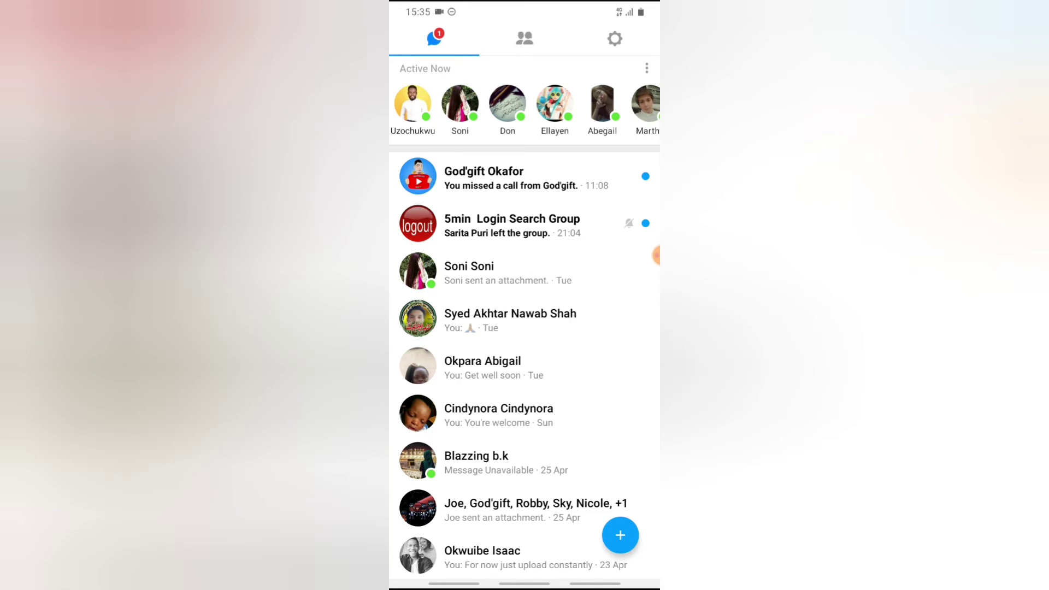
Step: Try Switch Account in Messenger Lite settings, which offers only a login, then return to Chats and go Home
click(615, 39)
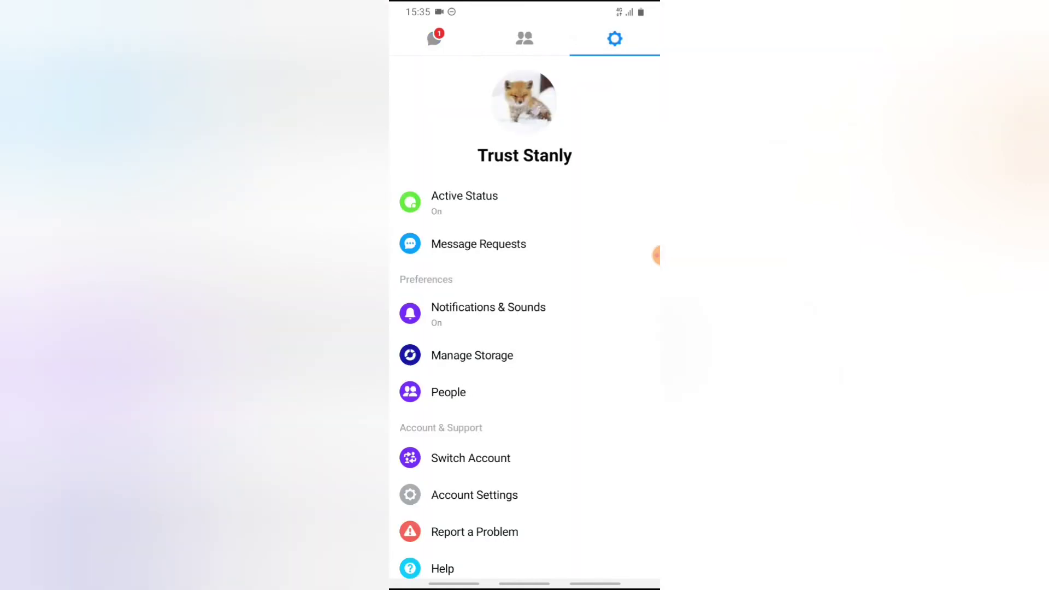
click(471, 459)
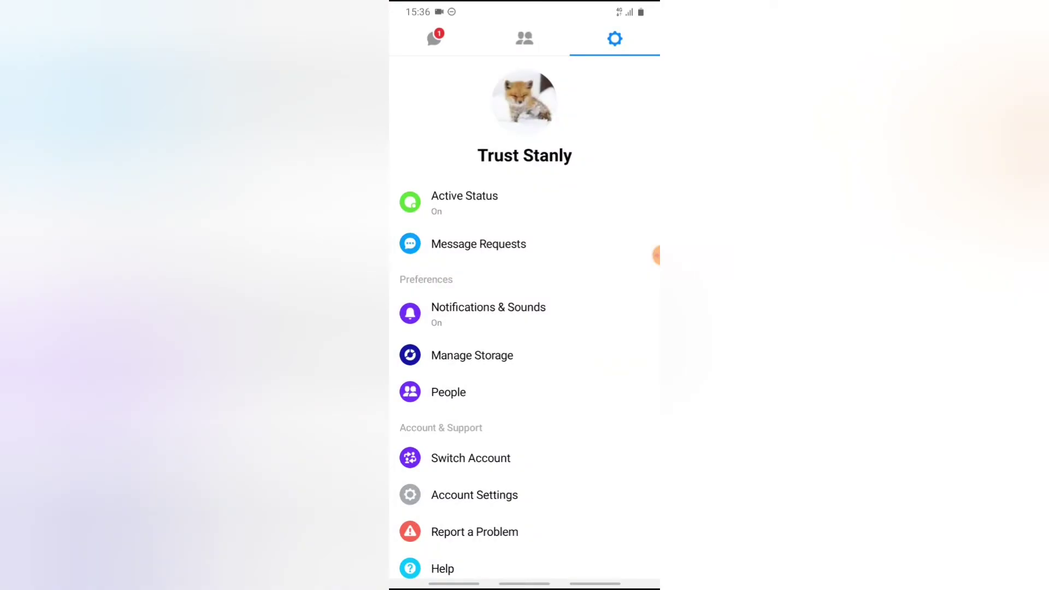
scroll(525, 328, down, 1)
click(434, 38)
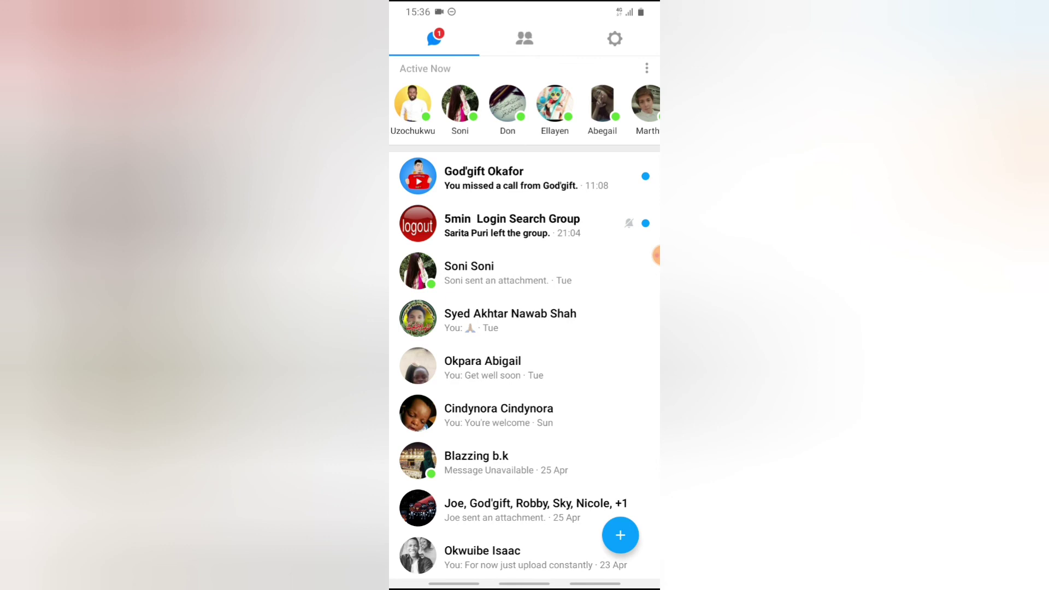
scroll(525, 328, down, 1)
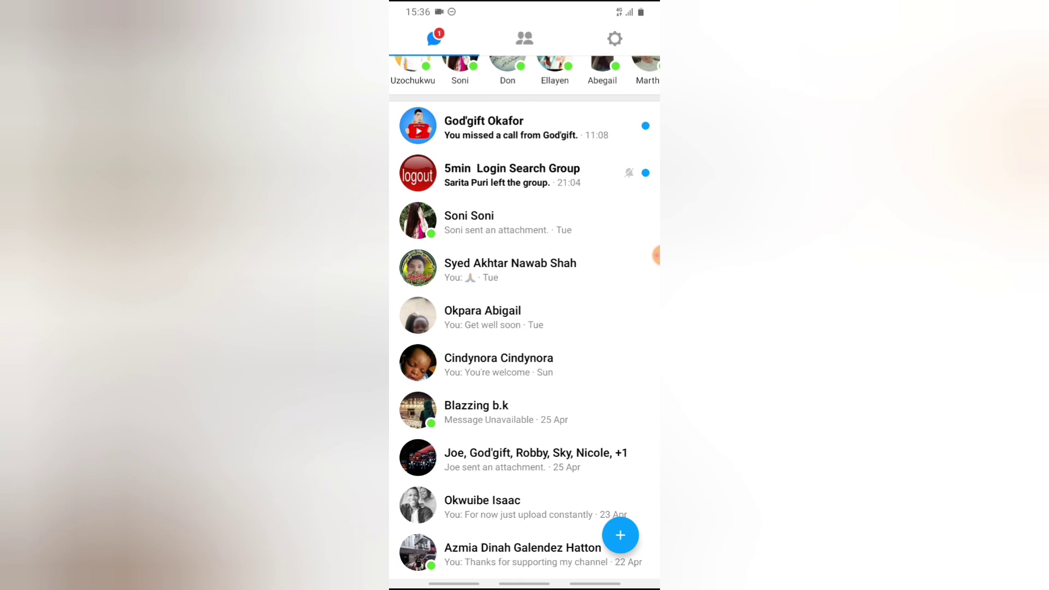
click(525, 581)
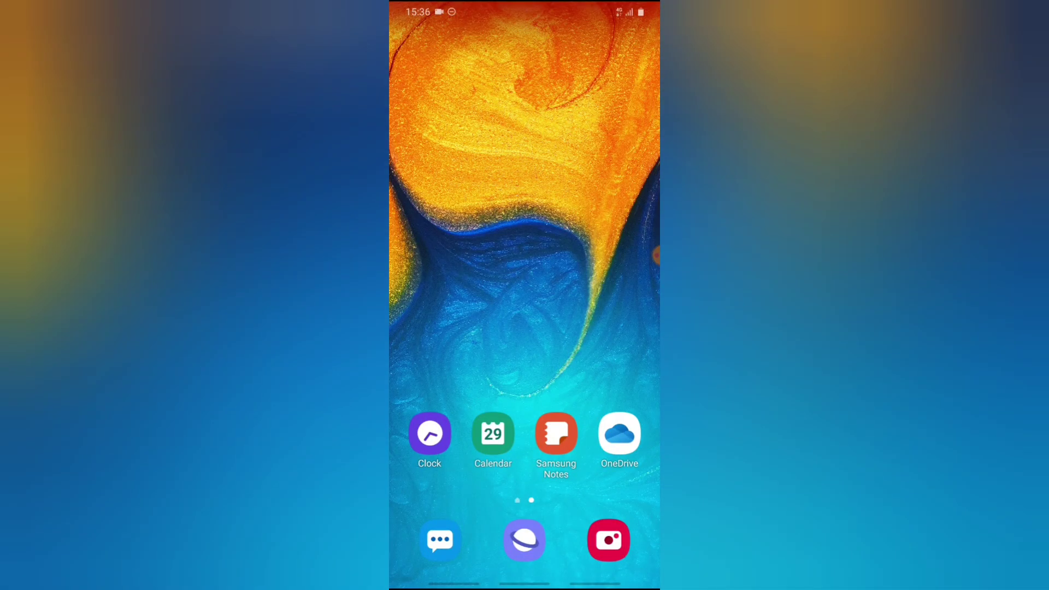